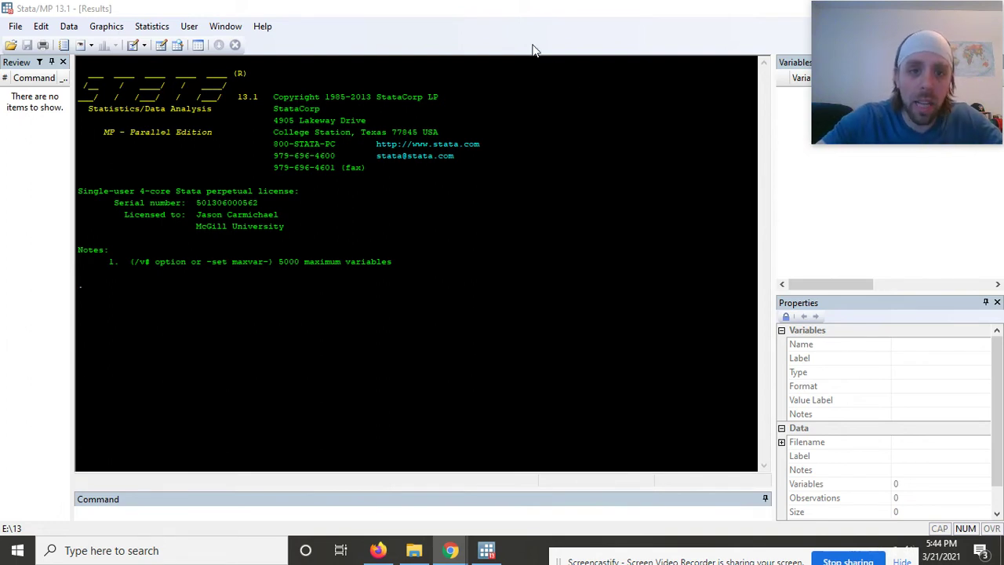
Change the working directory to the Class Data folder in E:\Albion College\Soc 324.
click(14, 26)
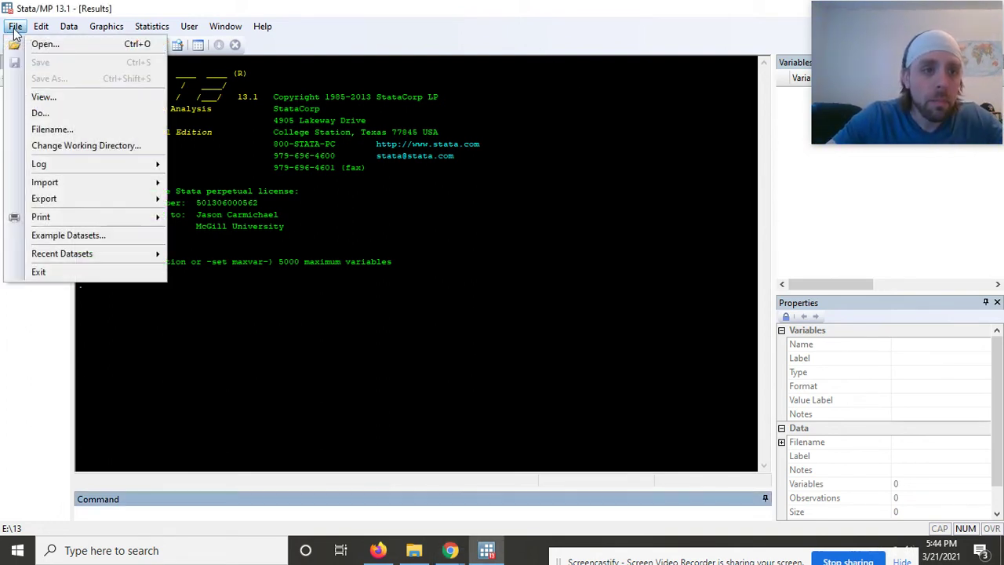
click(51, 149)
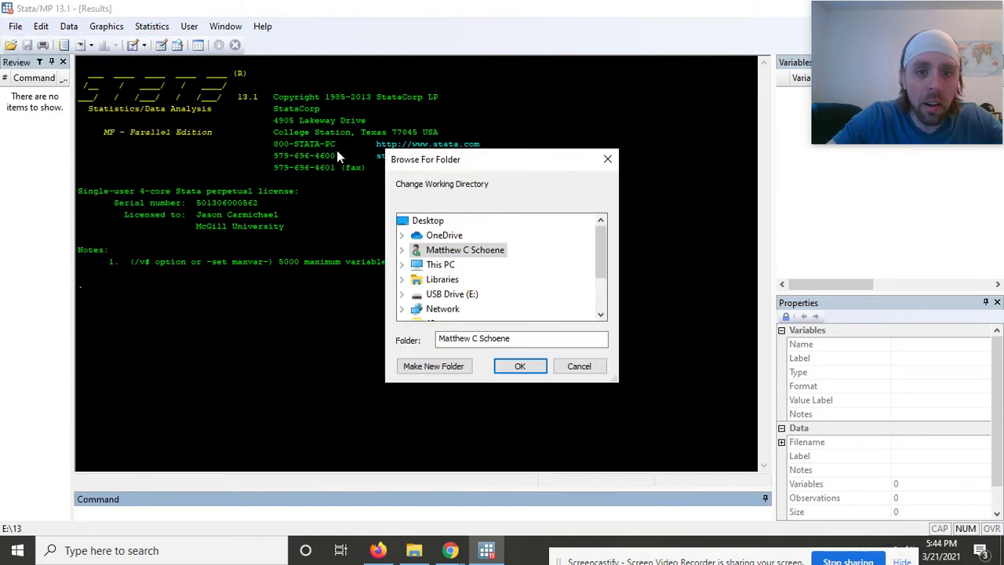
double_click(443, 293)
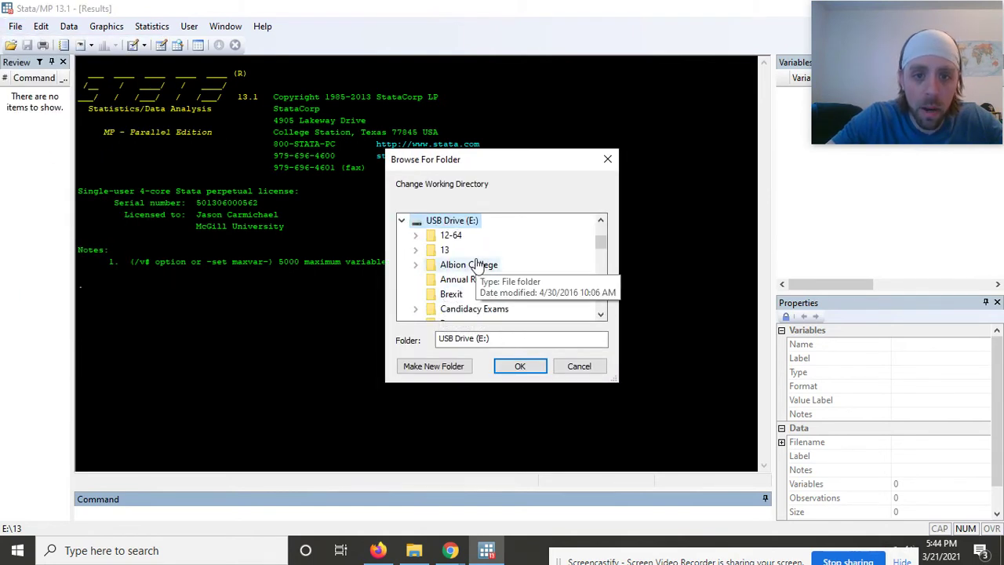
double_click(479, 264)
drag(604, 245, 602, 257)
double_click(493, 249)
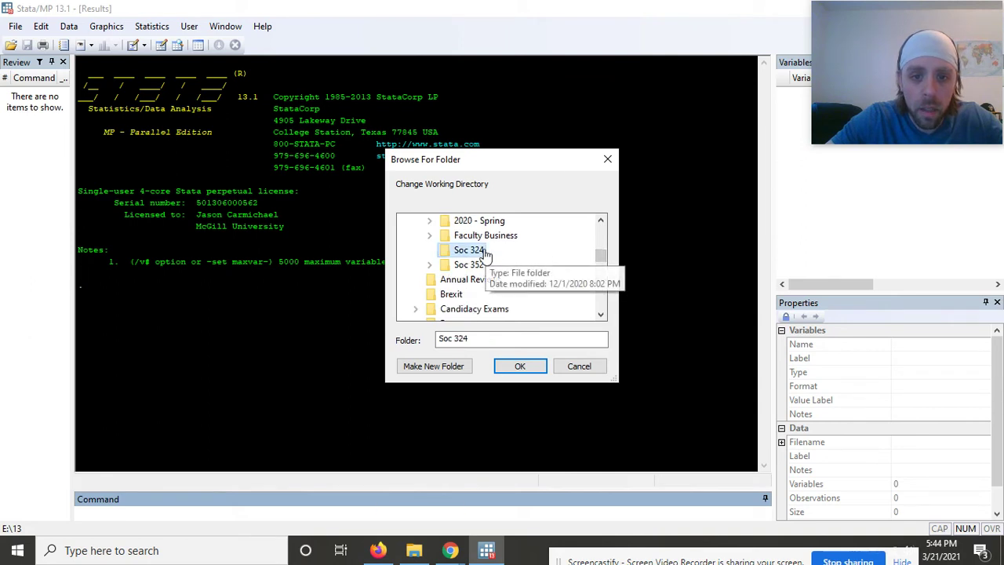
double_click(486, 236)
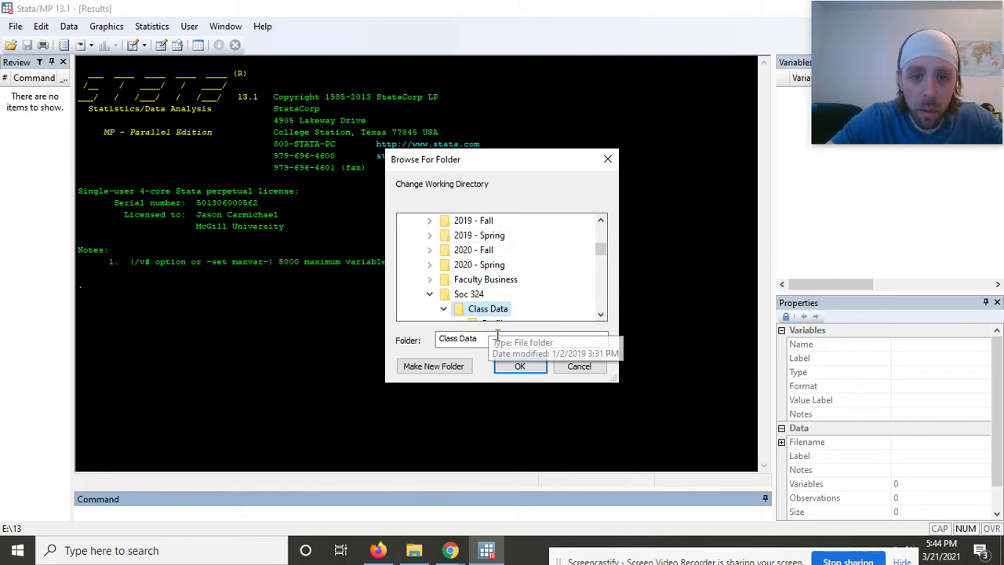
click(517, 366)
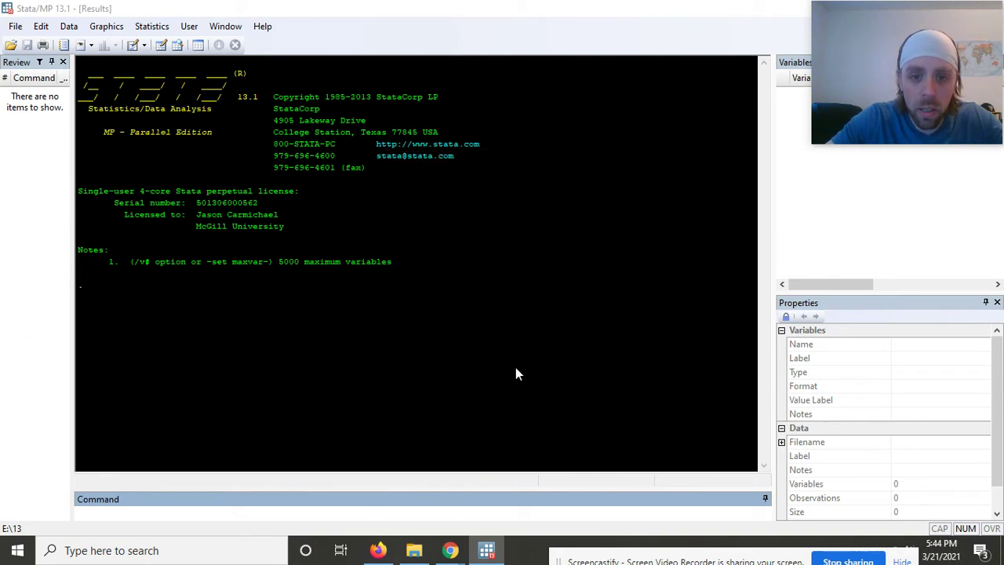
Open the existing do-file SP21 - Lab1.do in the Do-file Editor.
click(134, 44)
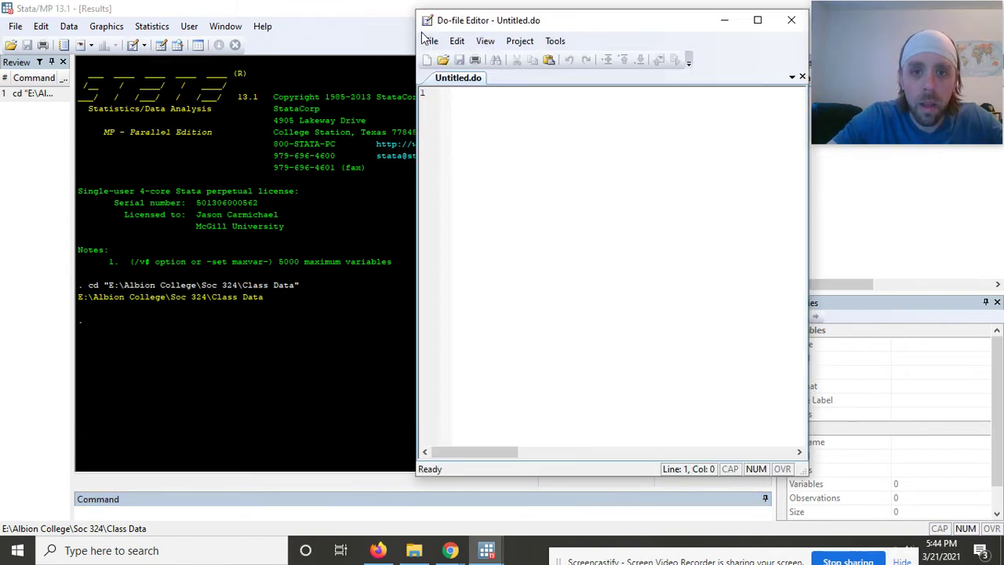
click(431, 40)
mouse_move(469, 75)
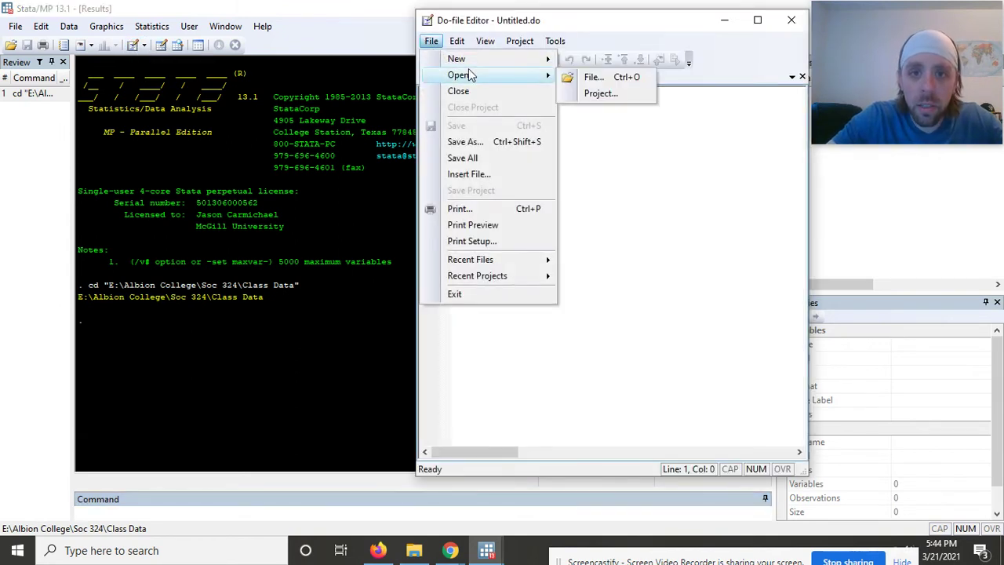
click(592, 77)
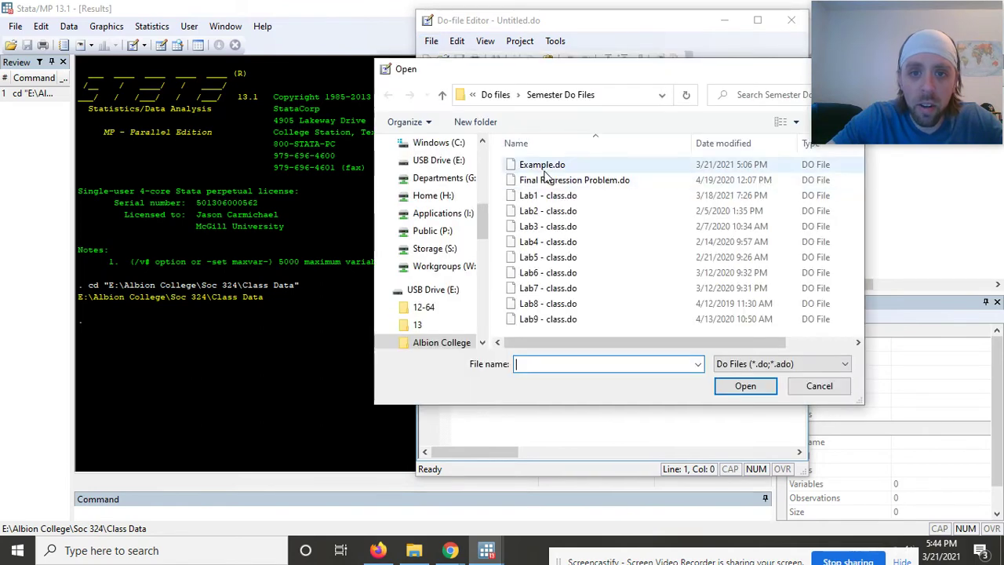
click(567, 195)
key(alt+Up)
double_click(566, 183)
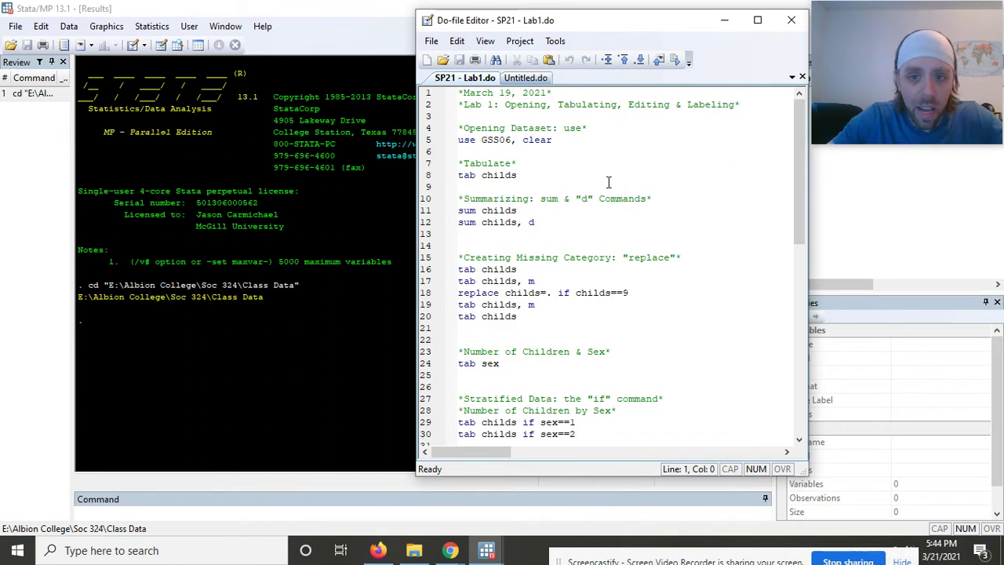
Run the entire SP21 - Lab1 do-file and review the last degree tables in the Results window.
click(626, 127)
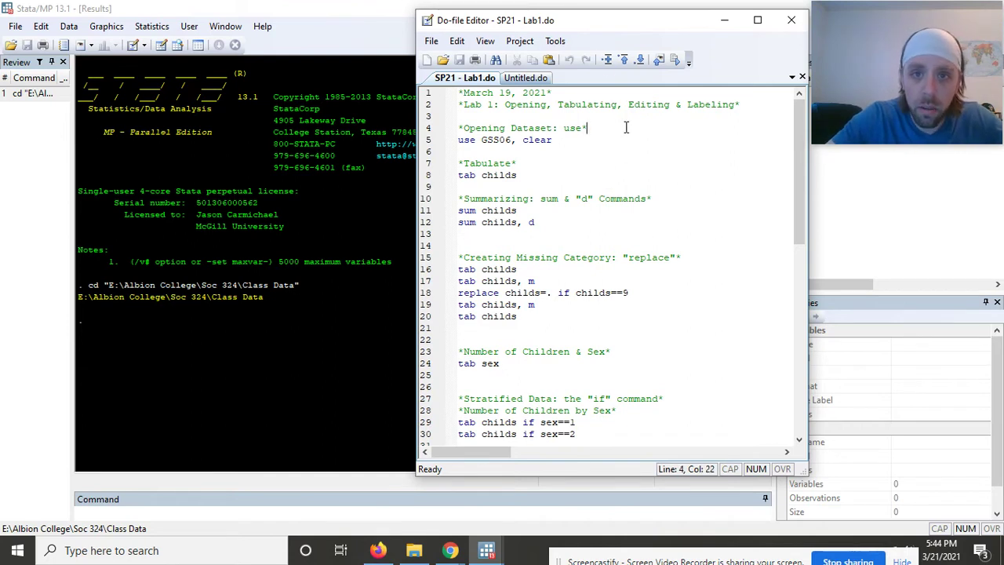
click(677, 64)
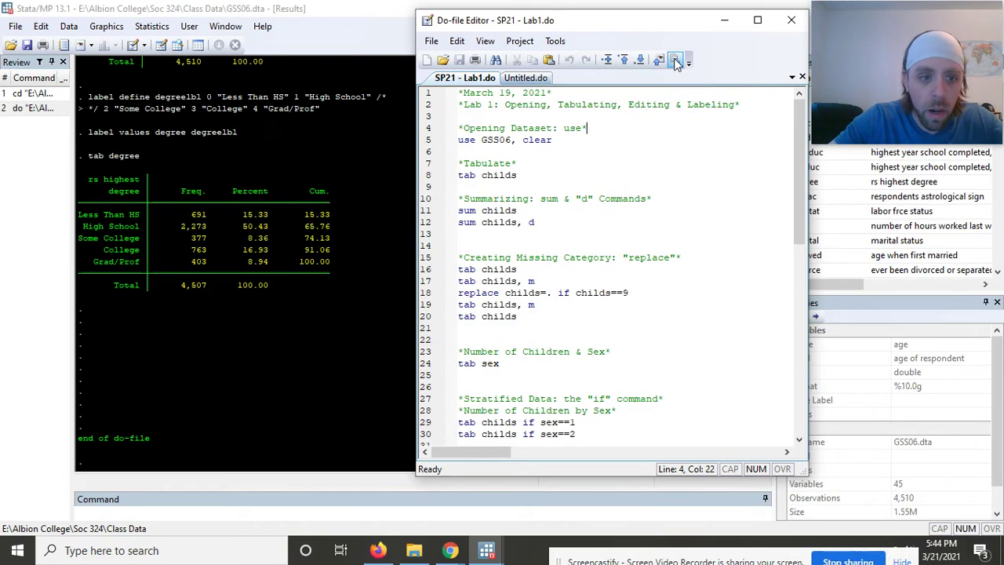
click(372, 233)
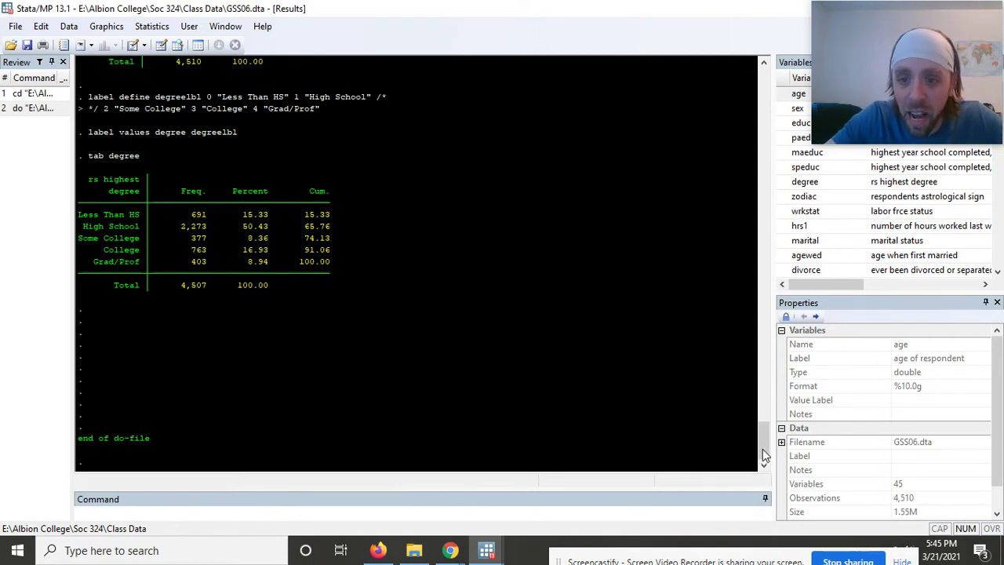
drag(765, 453, 766, 437)
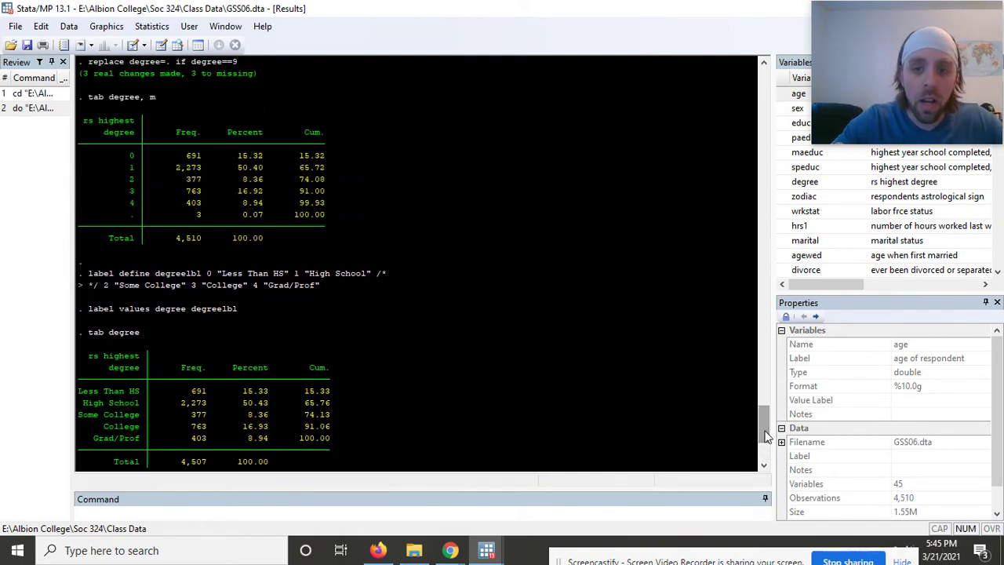
drag(767, 437, 759, 457)
scroll(759, 457, up, 5)
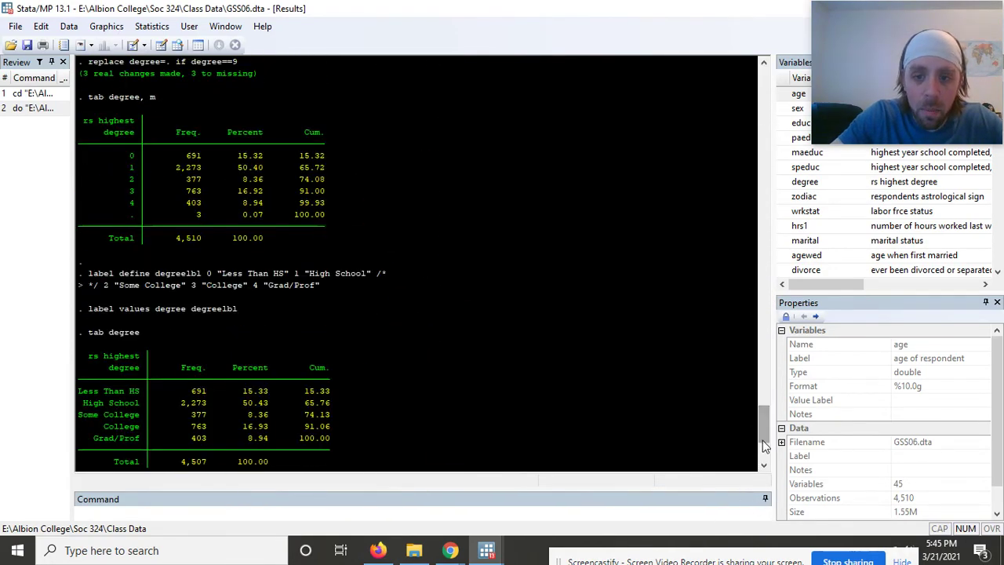
scroll(764, 477, down, 5)
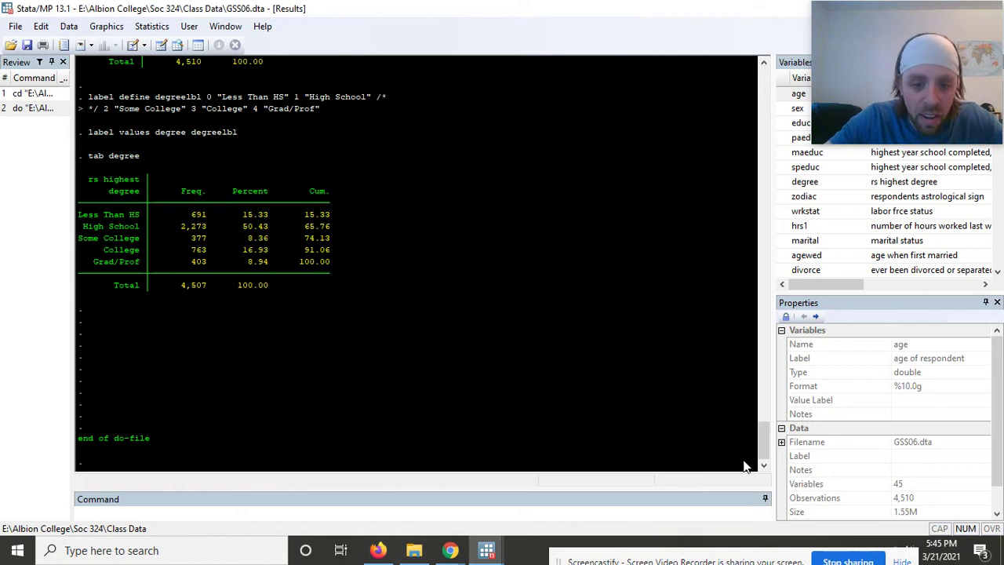
Remove the loaded dataset from memory with the clear command.
click(486, 515)
text(c)
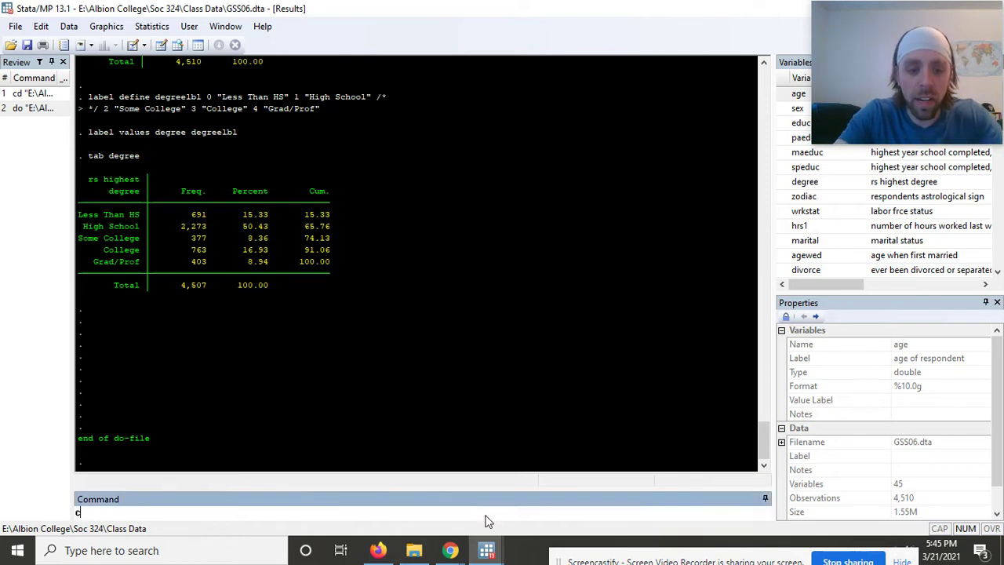
text(lear)
key(Return)
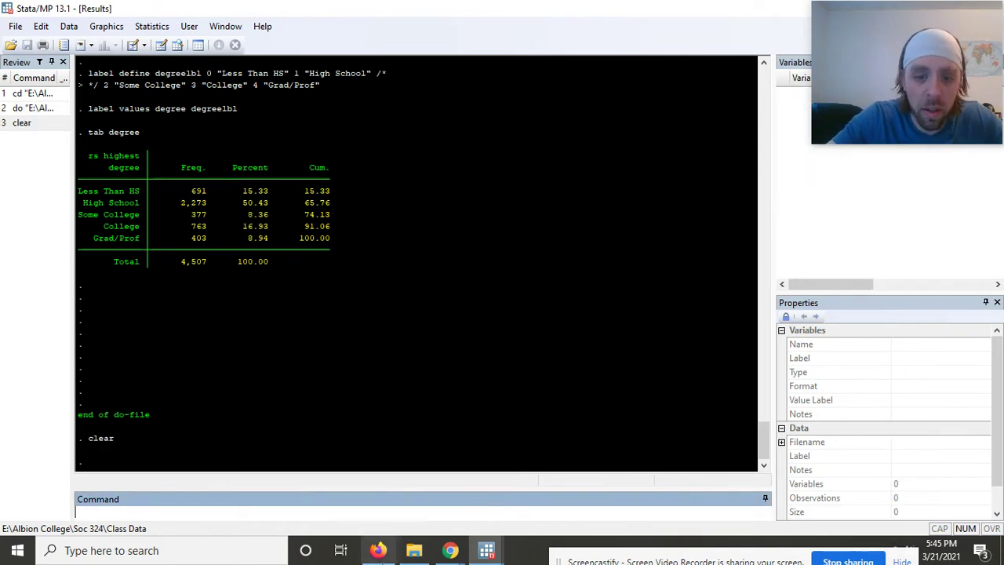
Run only lines 1 to 5 of the do-file, ending with "use GSS06, clear", to load the GSS06 dataset.
mouse_move(486, 550)
click(549, 502)
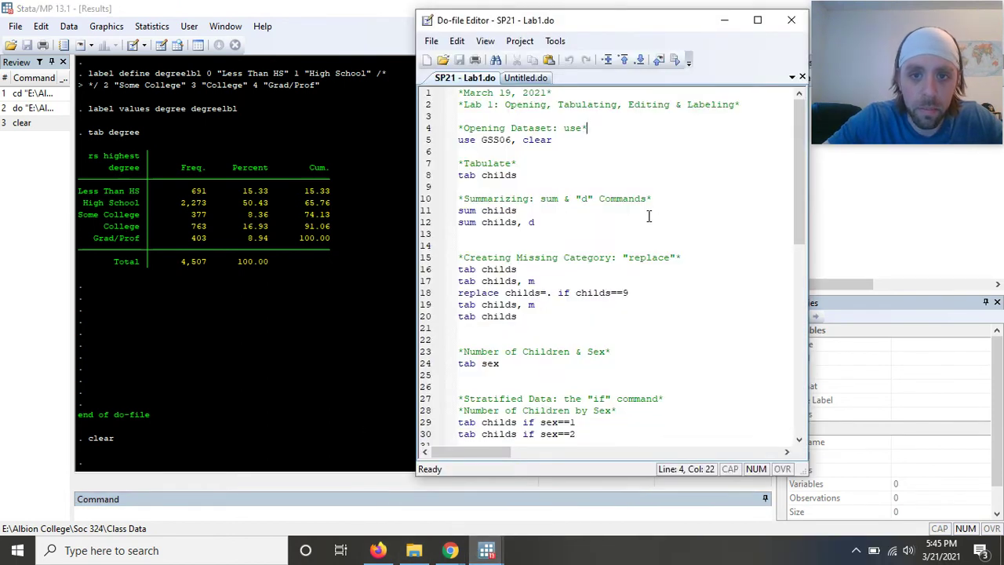
drag(576, 143, 454, 91)
click(675, 60)
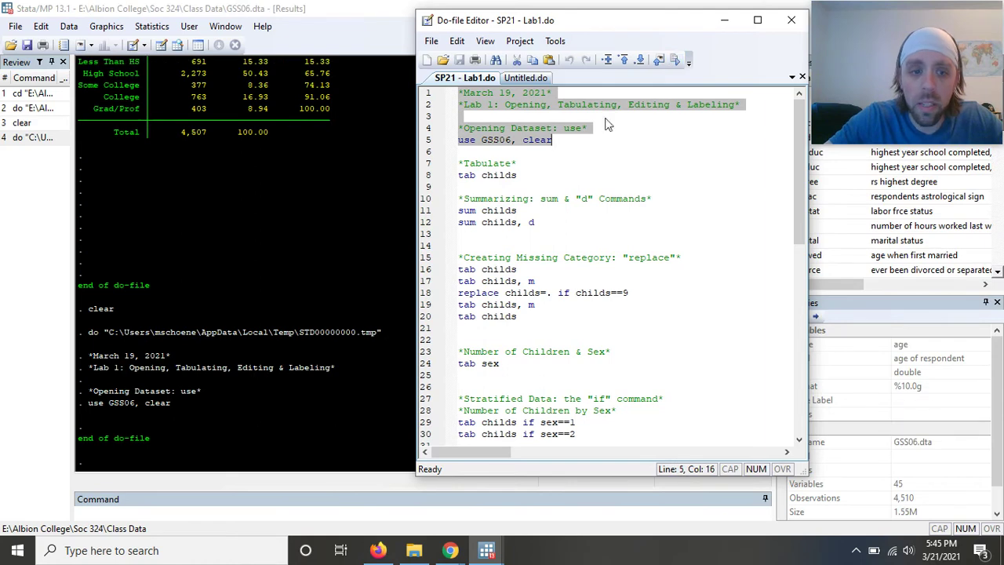
click(333, 221)
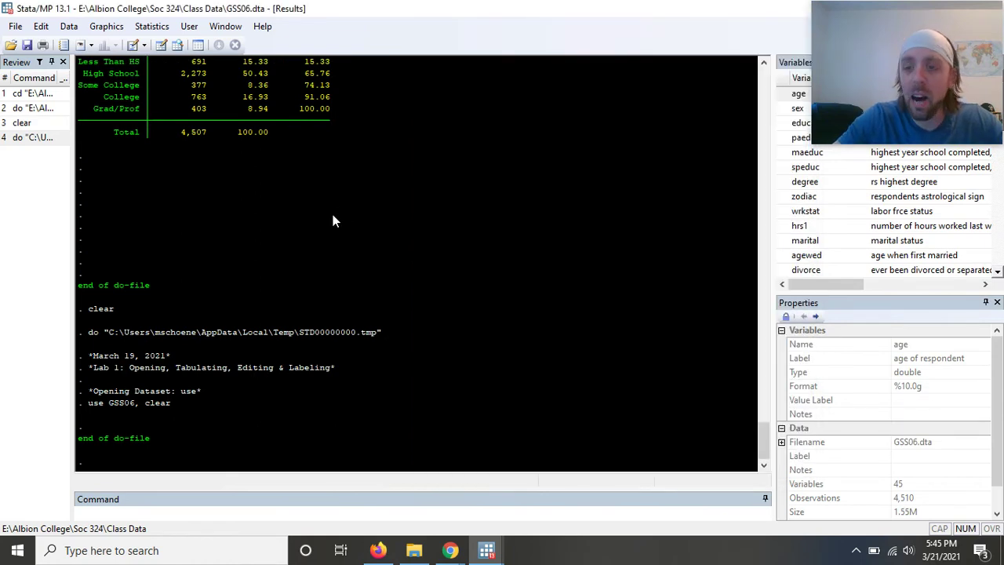
Begin a formatted (.smcl) log of the output named "Lab 1" in the Do files folder.
click(14, 30)
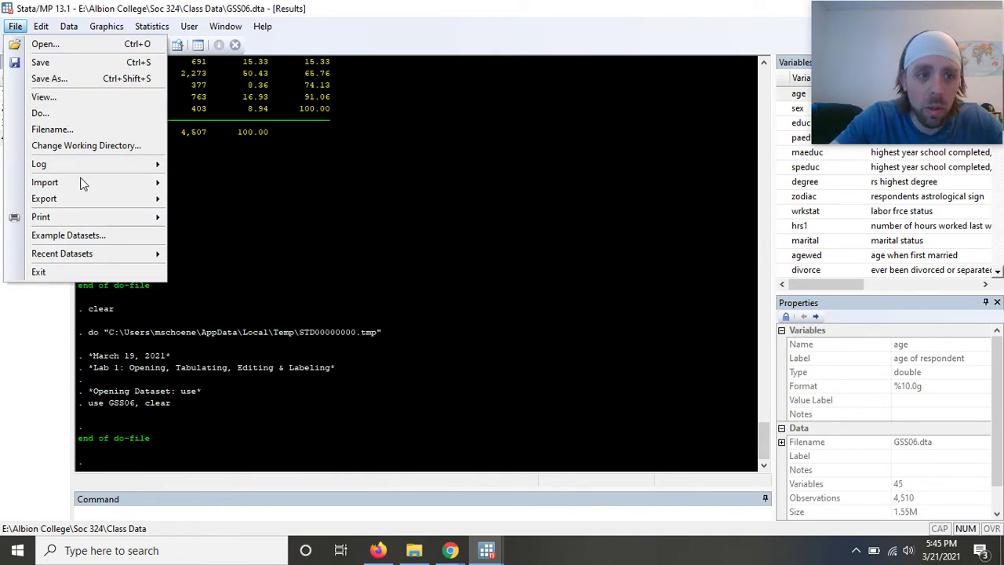
mouse_move(81, 172)
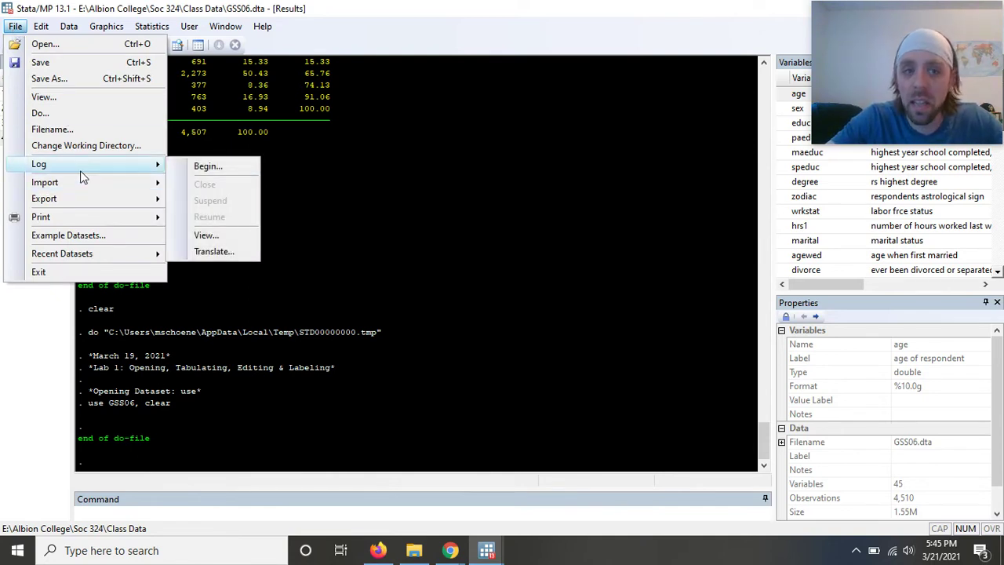
click(208, 168)
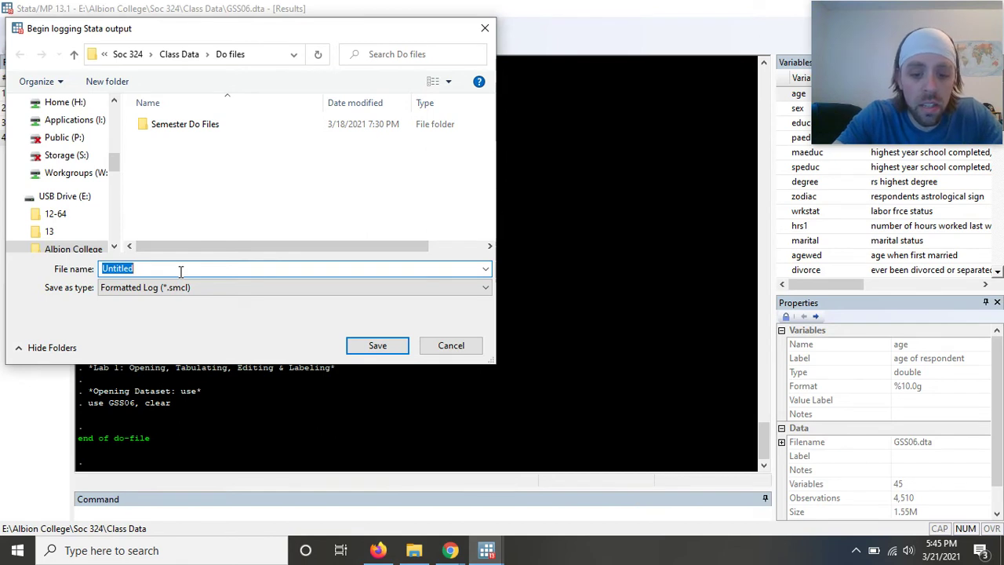
text(Lab 1)
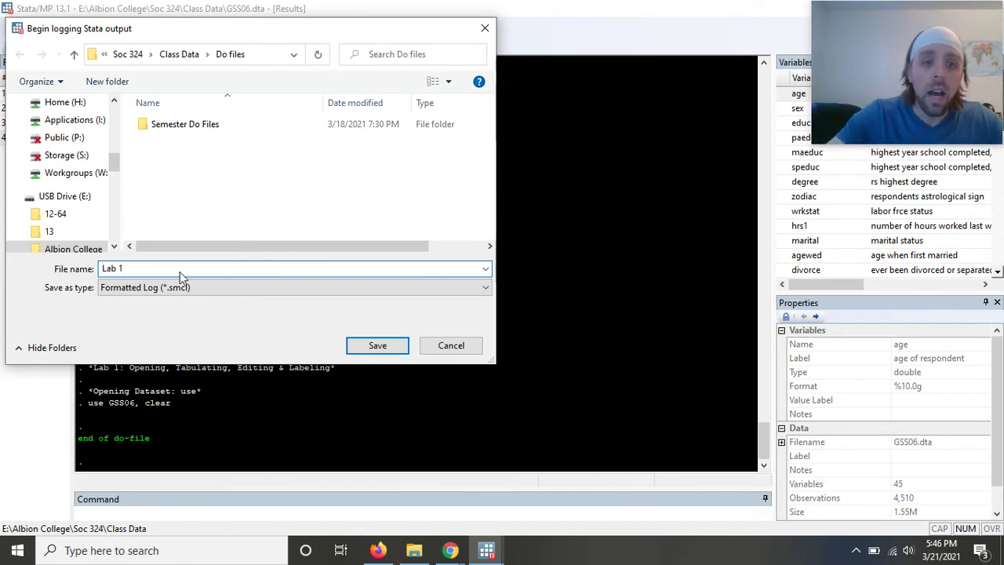
click(377, 346)
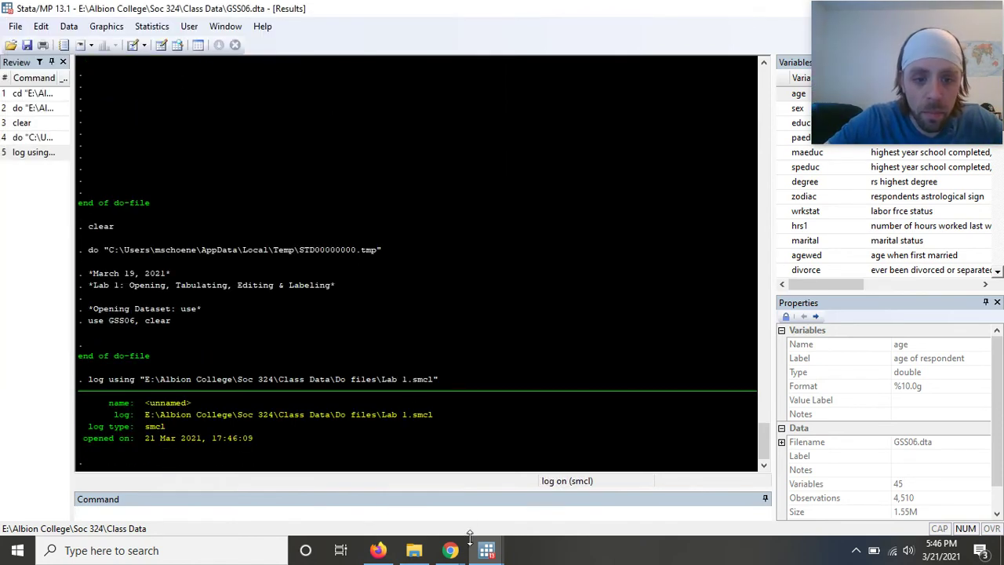
Run the remaining do-file commands, from the Tabulate section on line 7 through "tab degree" on line 58.
mouse_move(495, 559)
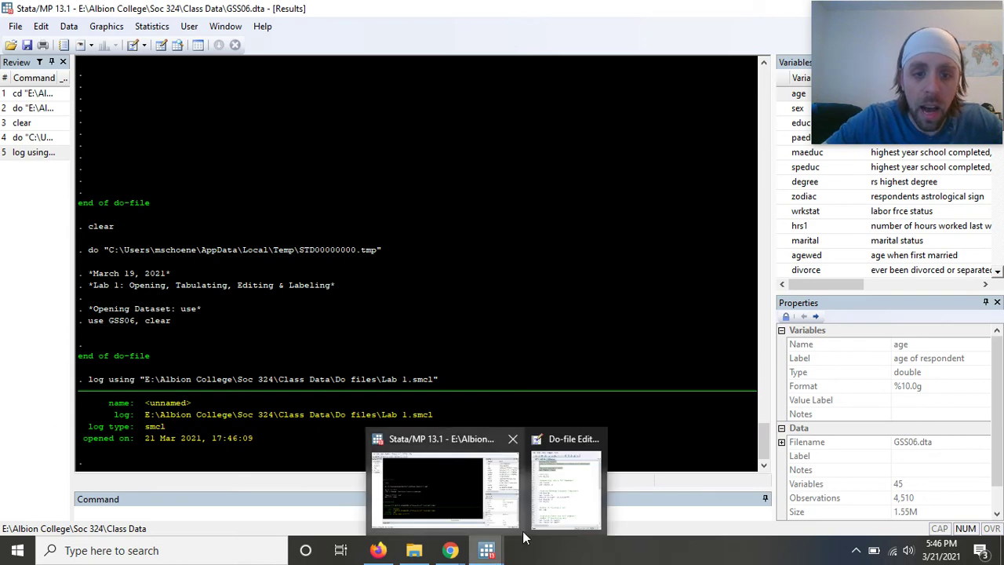
click(572, 492)
click(512, 225)
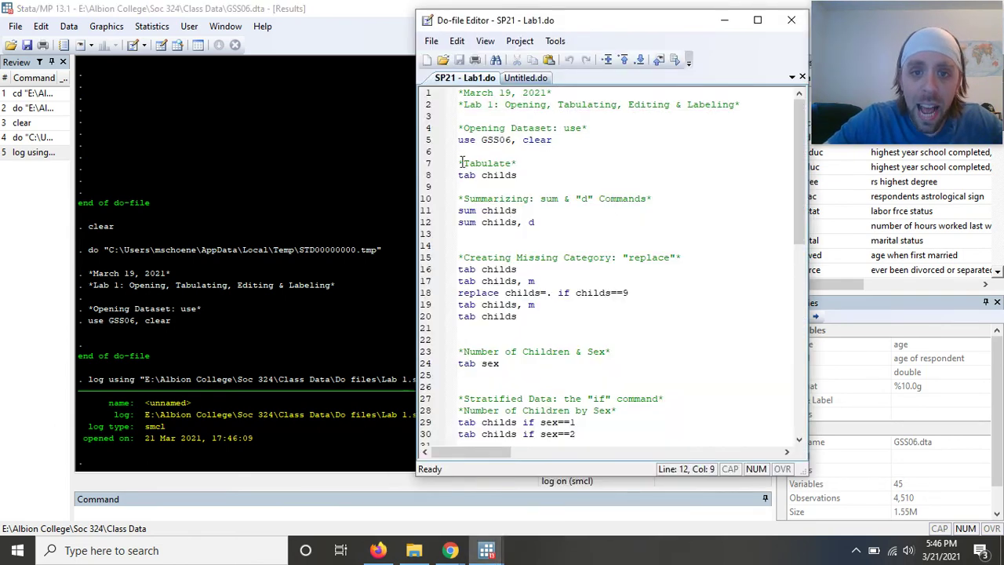
drag(460, 163, 757, 309)
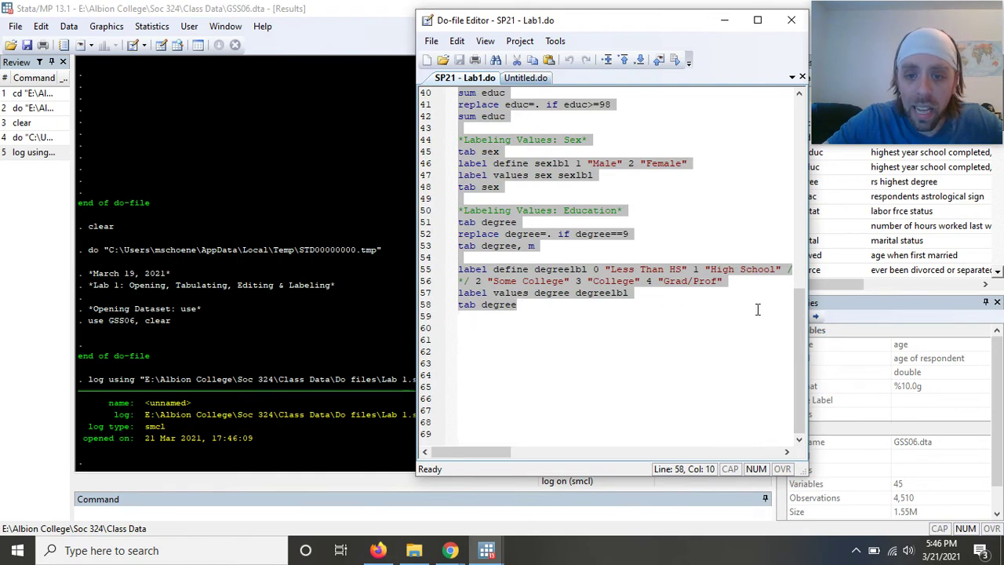
click(679, 67)
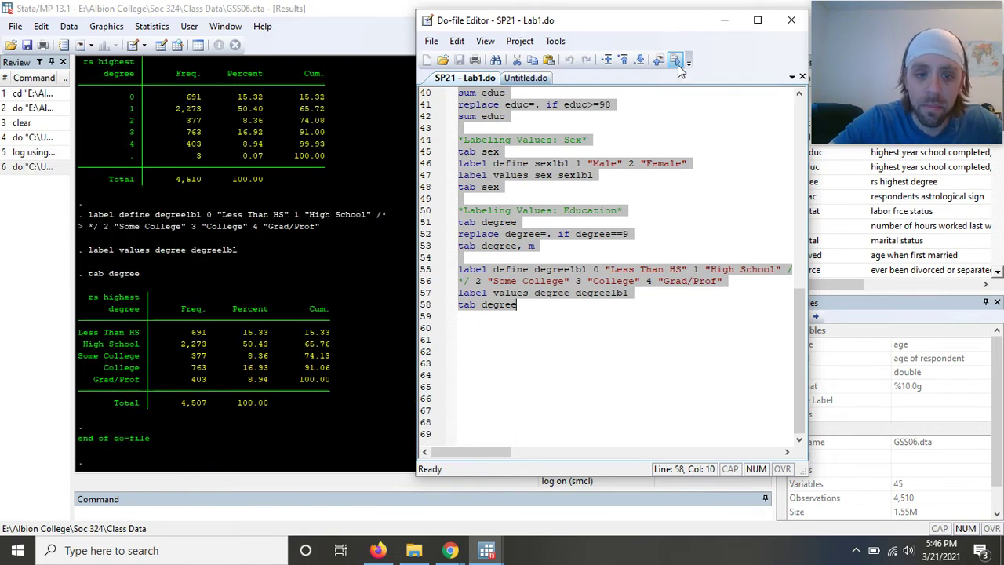
click(512, 390)
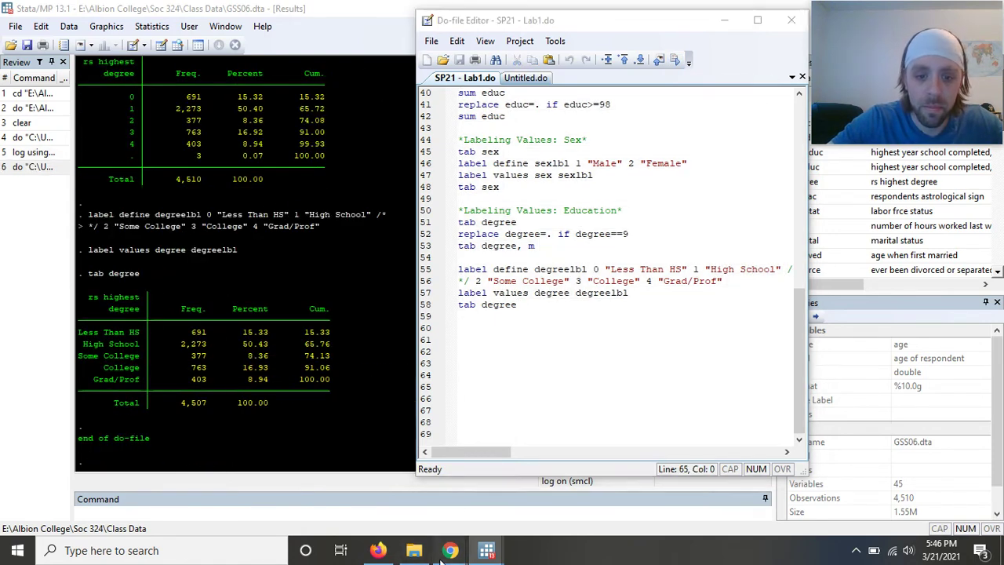
mouse_move(449, 550)
click(342, 380)
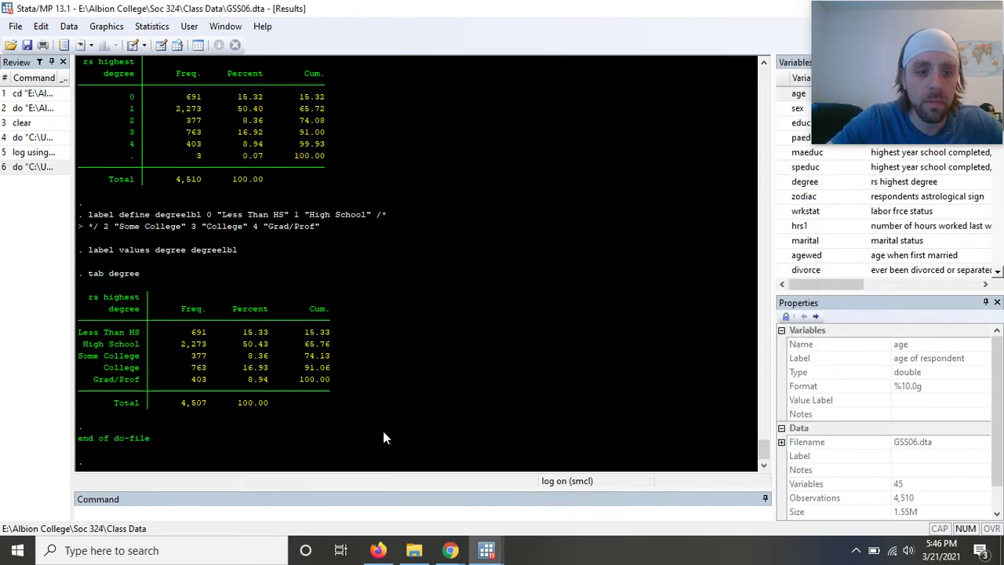
click(253, 514)
mouse_move(487, 550)
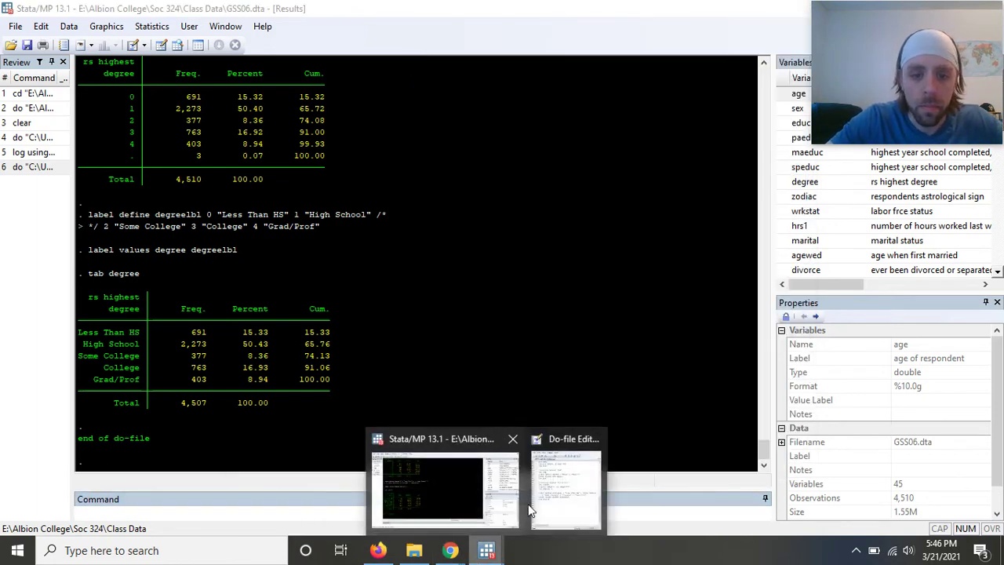
click(545, 482)
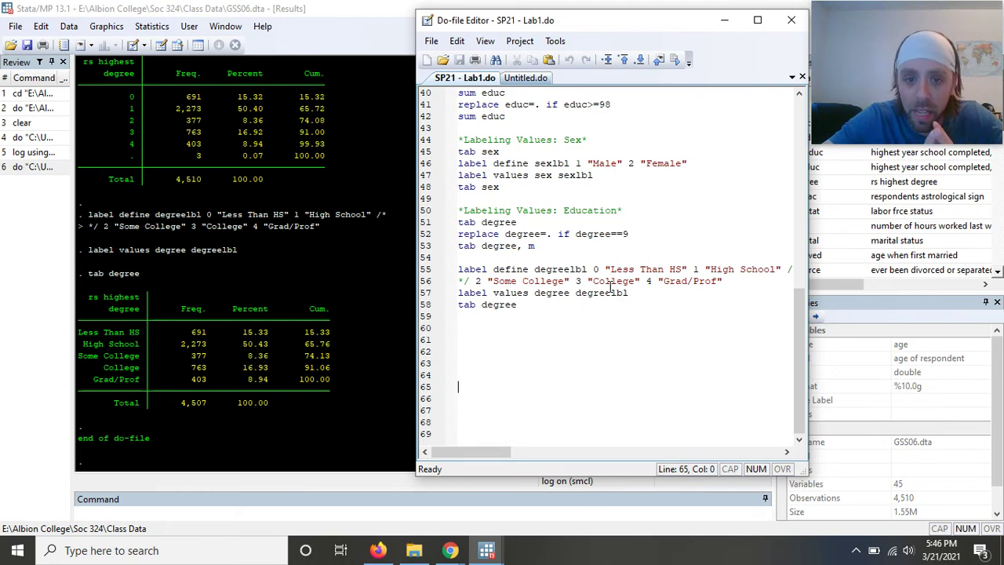
Add the command "capture log clear" on line 61 of the do-file, below "tab degree", and run only that line.
key(Up)
key(Up)
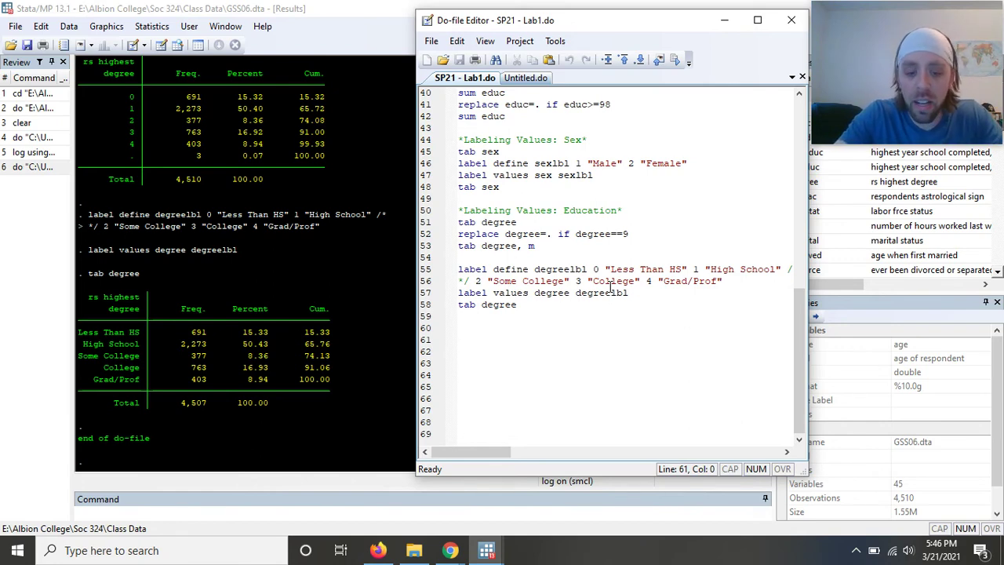
text(capt)
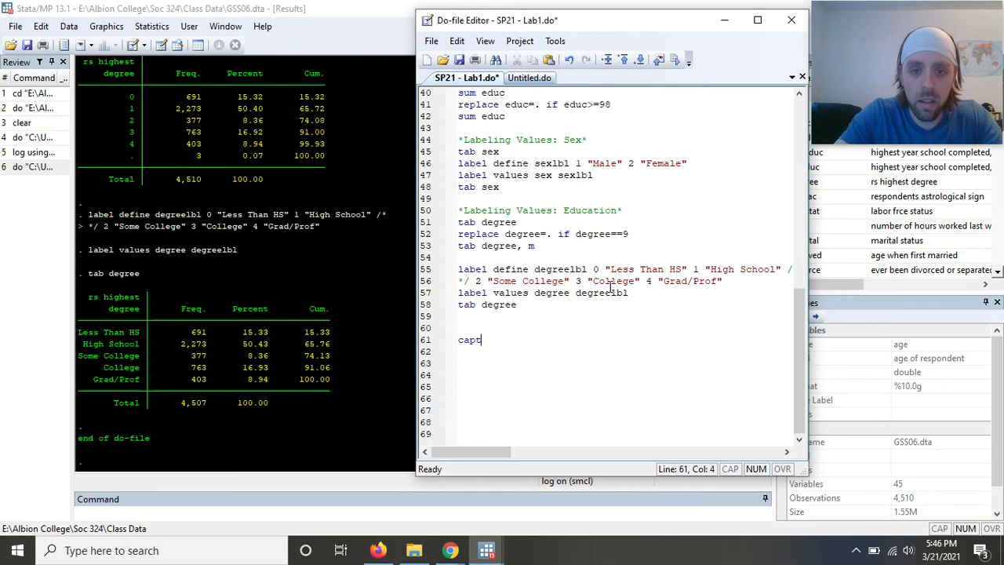
text(ure log clear)
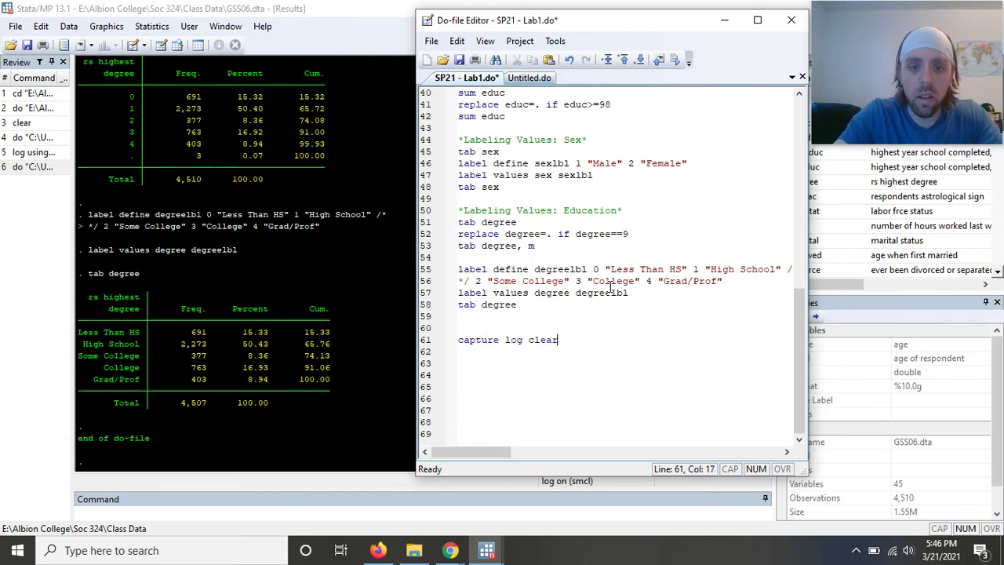
triple_click(542, 340)
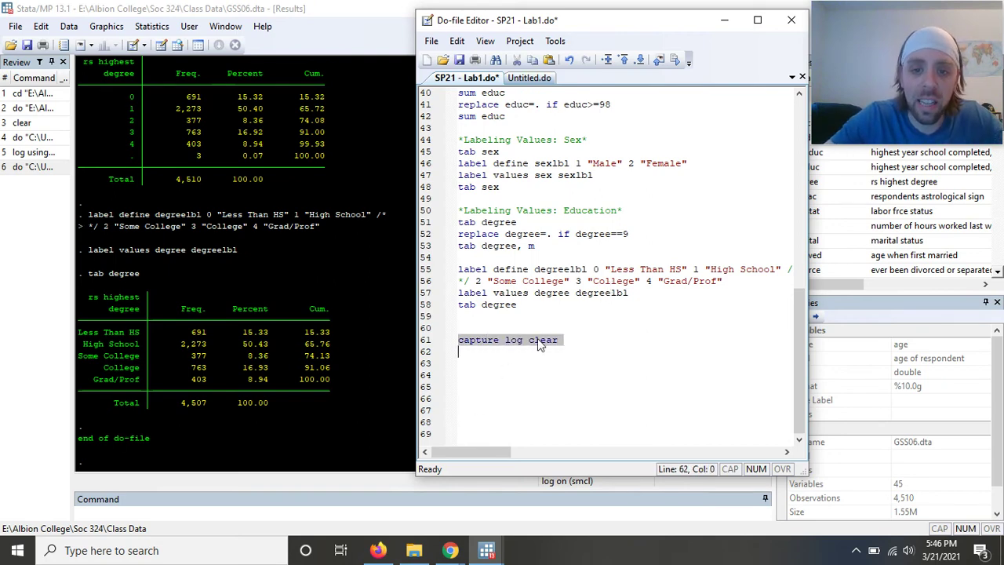
click(677, 59)
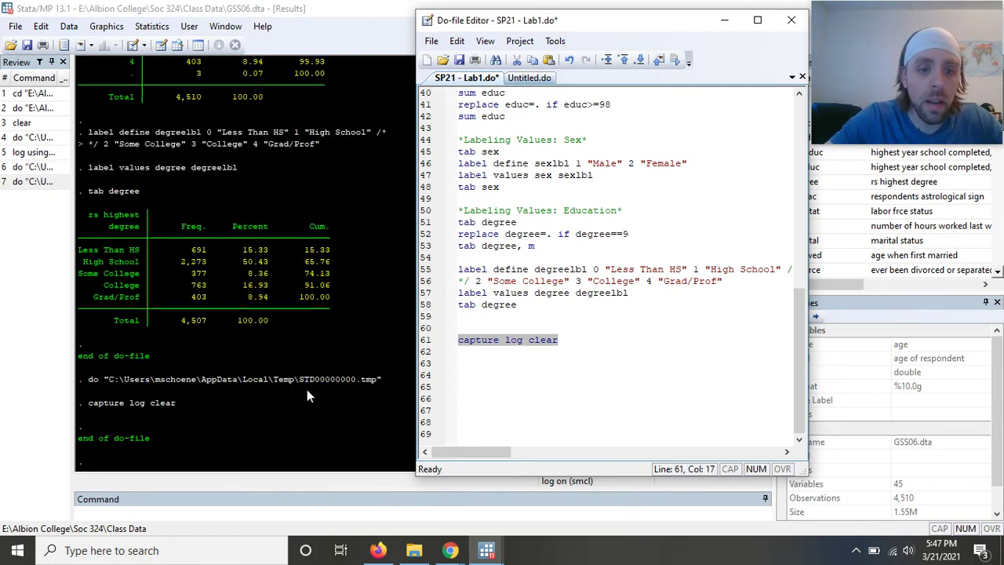
Clear the GSS06 dataset from memory with the clear command.
click(307, 391)
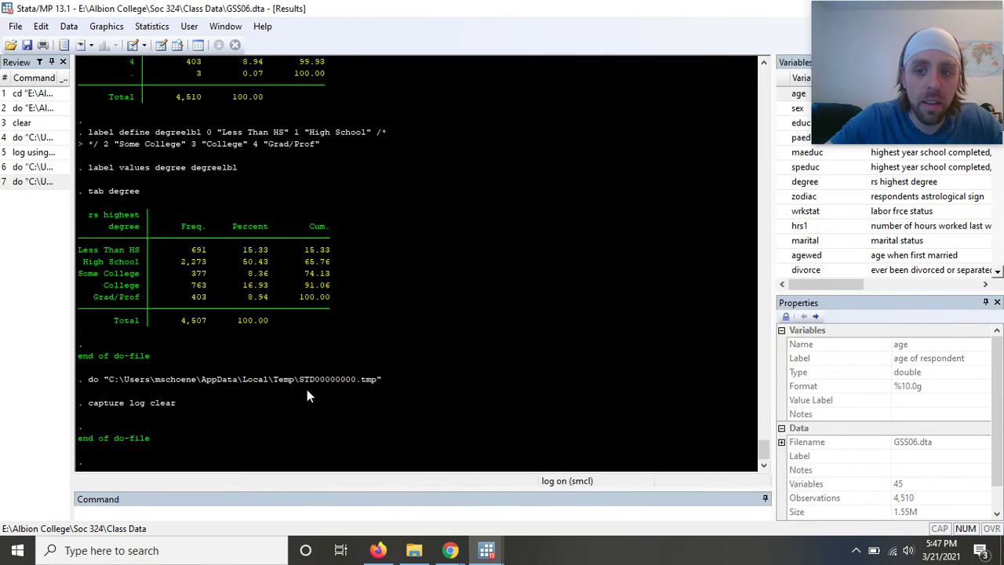
click(275, 515)
text(clear)
key(Return)
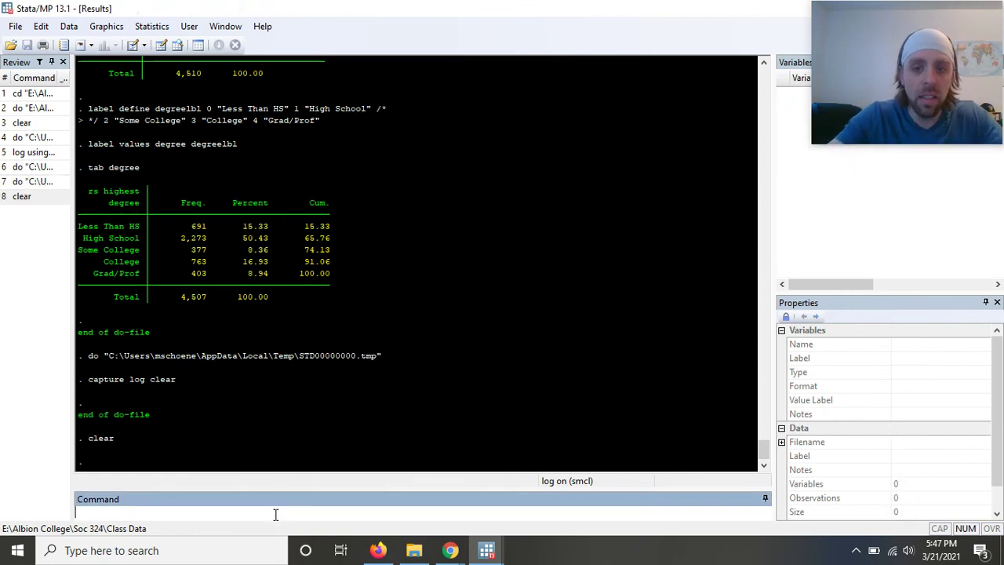
Open the saved log file "Lab 1.smcl" from the Do files folder for viewing.
click(15, 28)
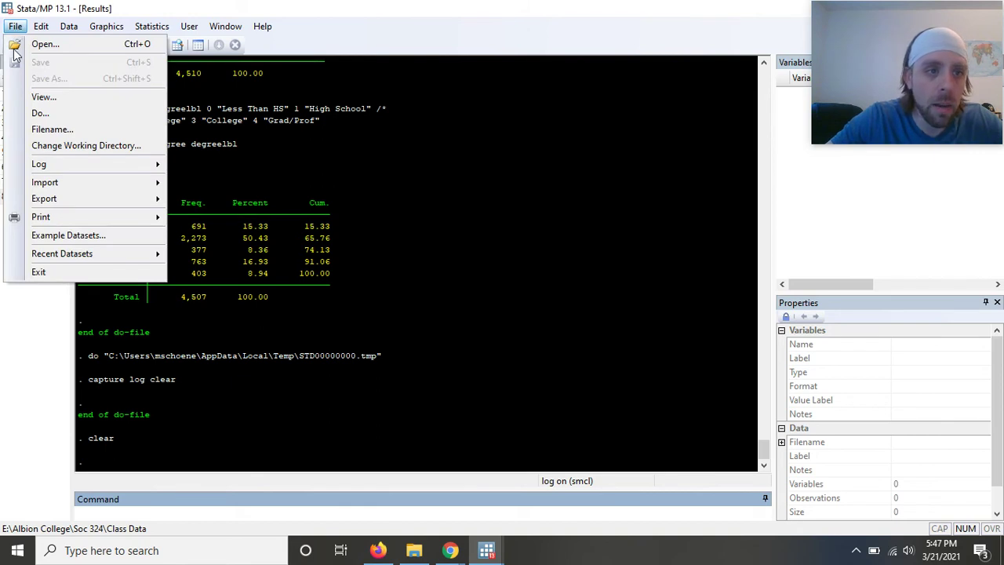
mouse_move(59, 169)
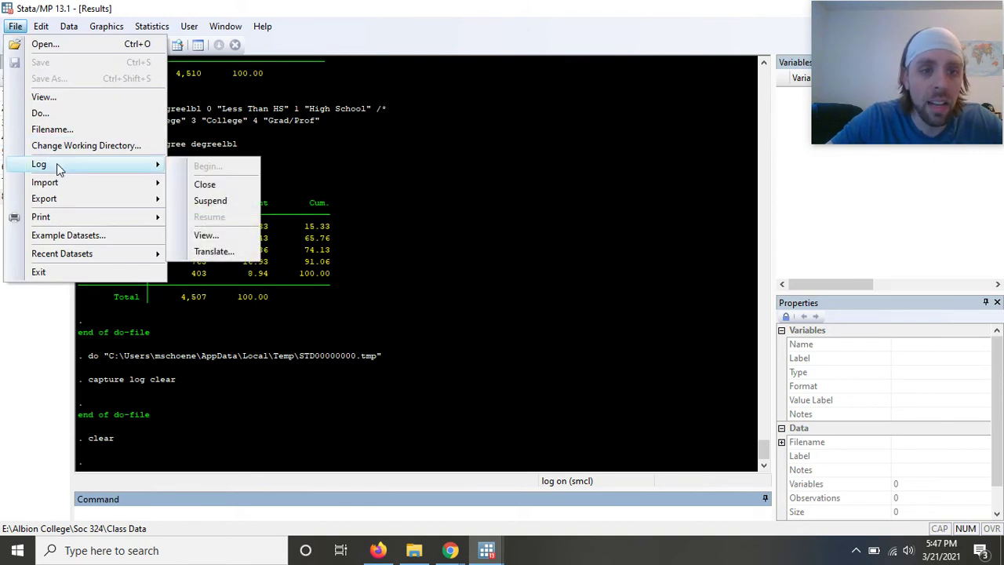
click(218, 235)
click(551, 296)
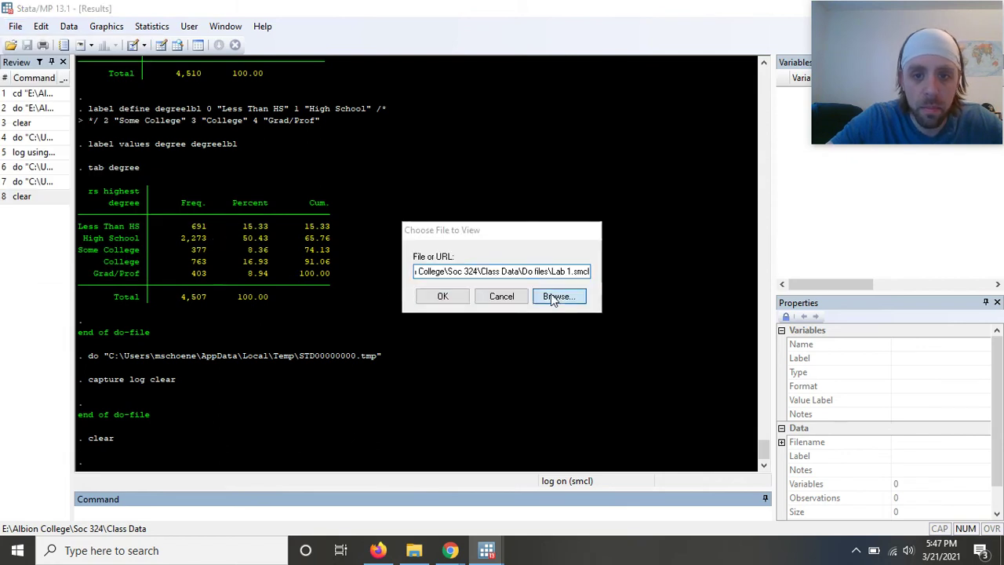
click(465, 202)
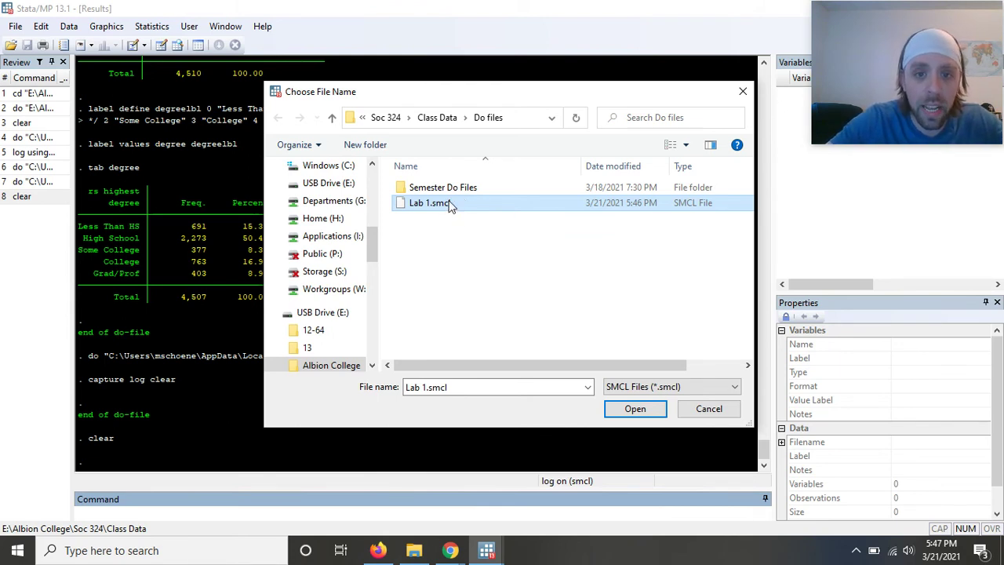
double_click(431, 203)
click(444, 295)
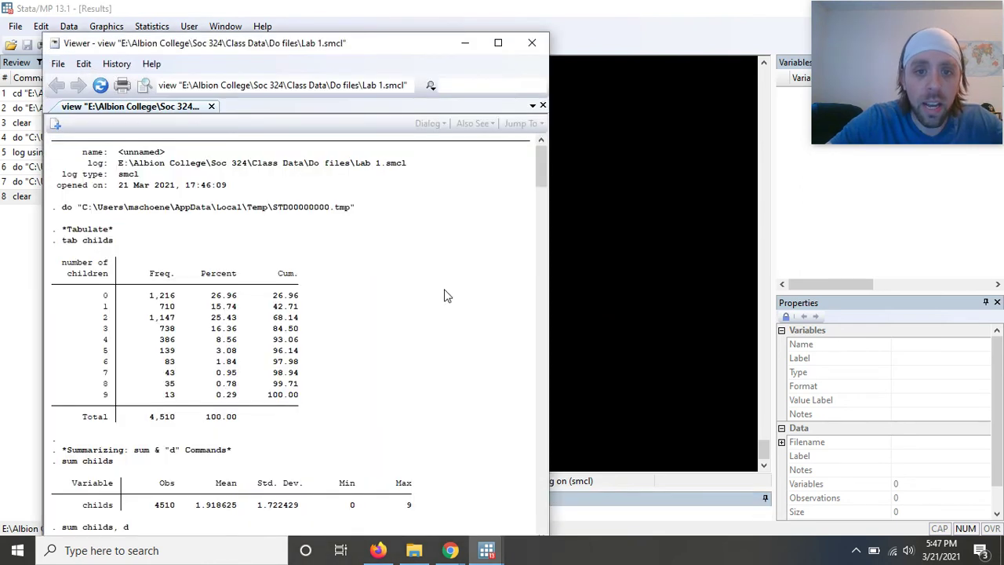
Maximize the log viewer and review the recorded output from the Tabulate section through the "Labeling Values: Sex" section.
click(506, 45)
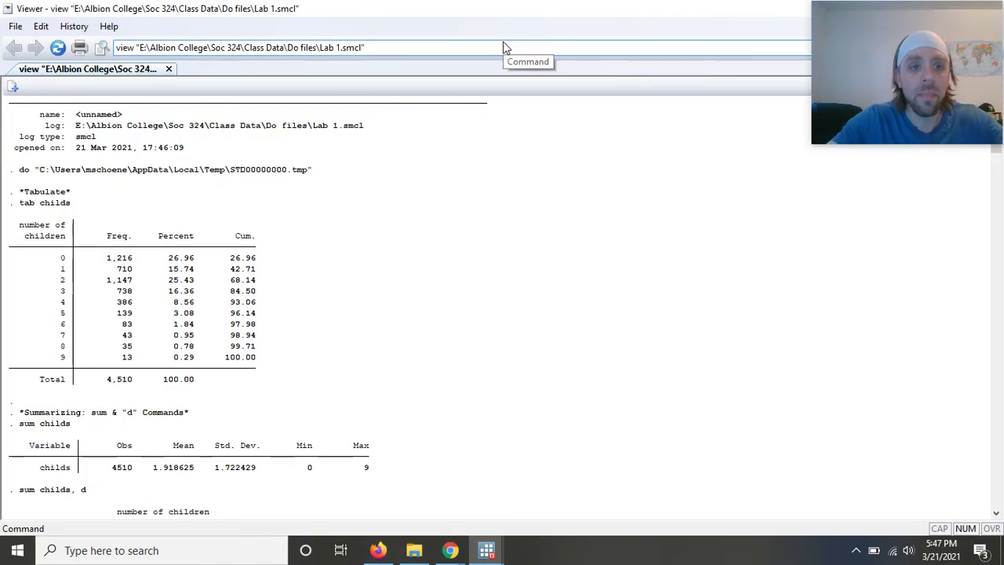
scroll(324, 301, down, 5)
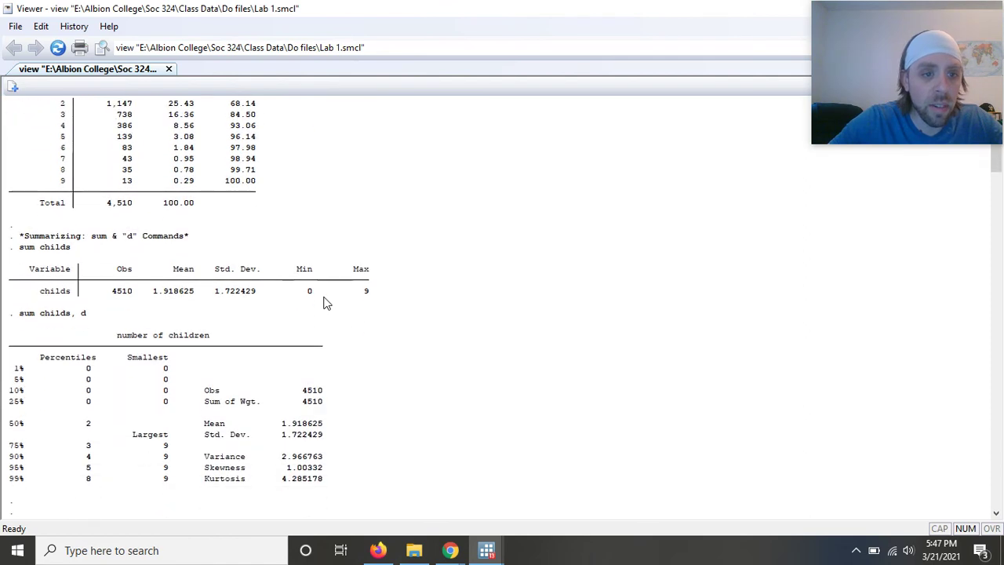
scroll(326, 303, down, 20)
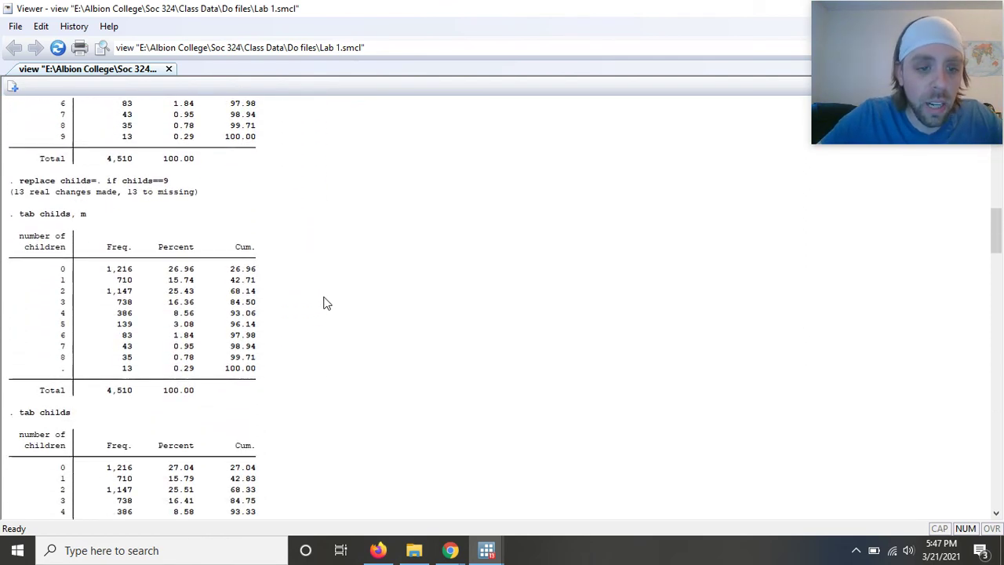
scroll(326, 303, down, 20)
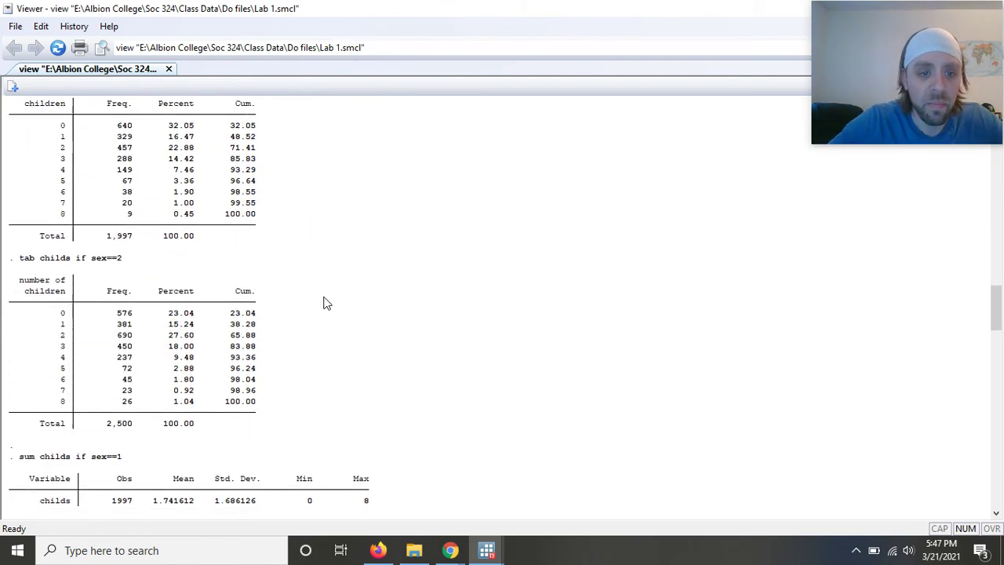
scroll(326, 302, down, 20)
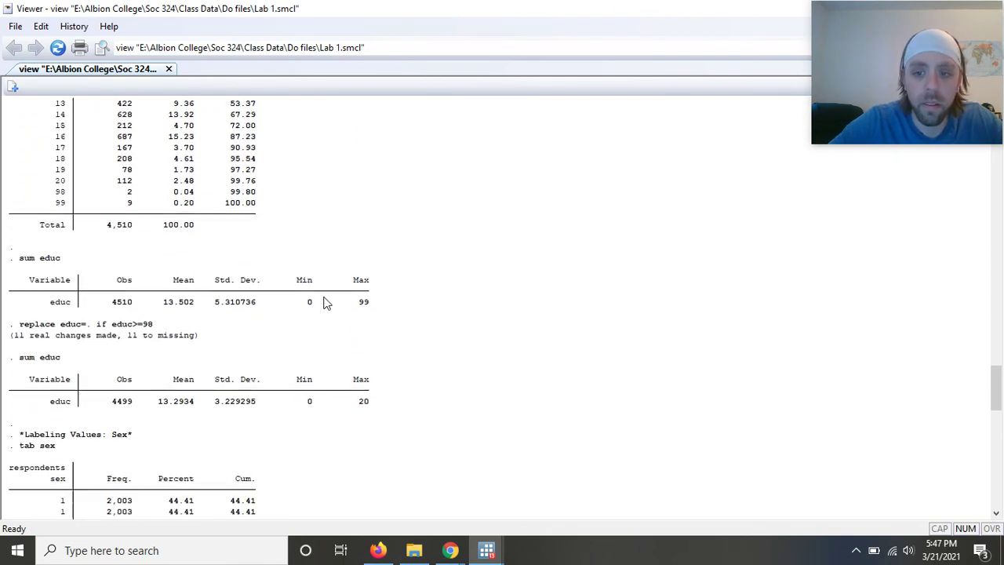
scroll(326, 303, down, 8)
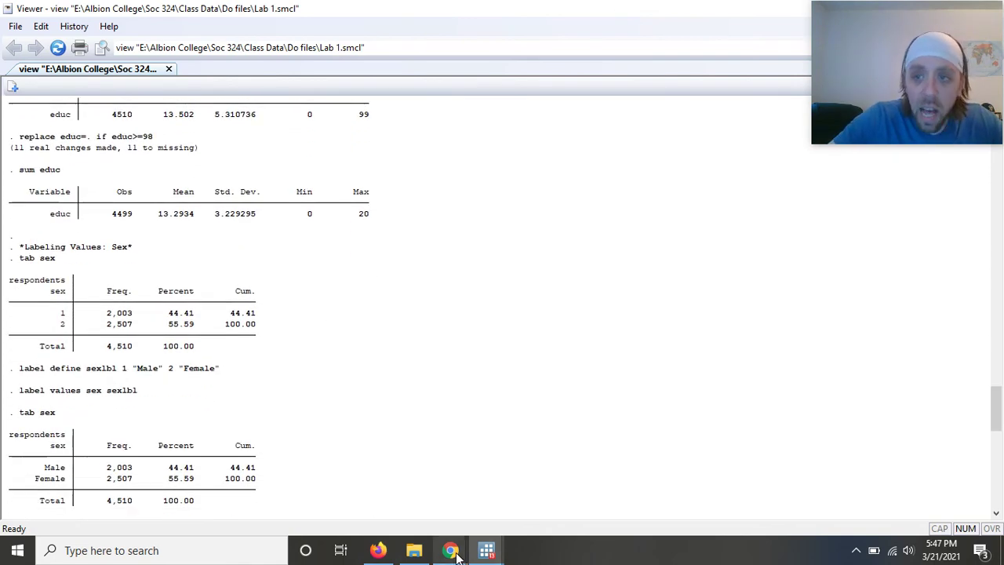
mouse_move(456, 553)
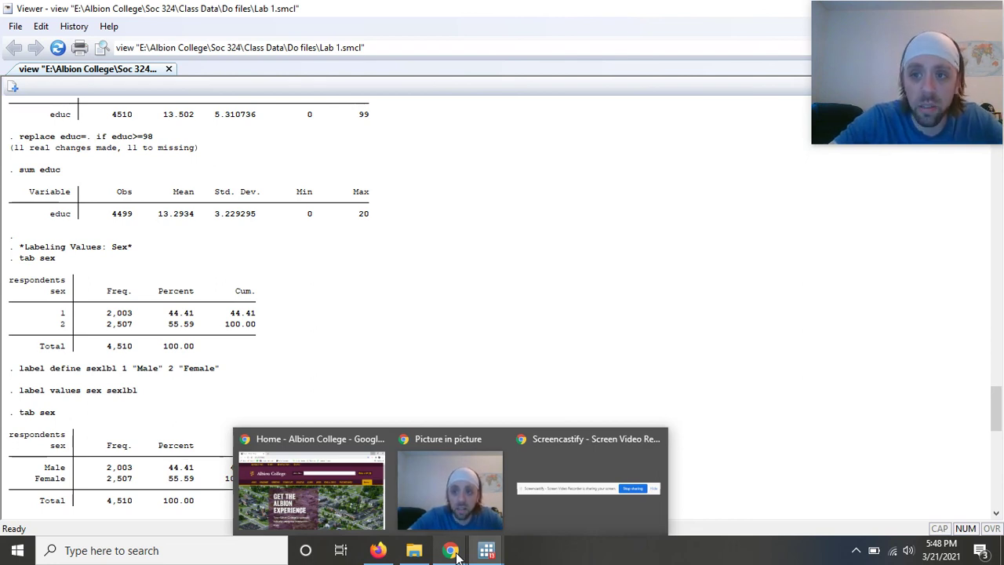
click(552, 461)
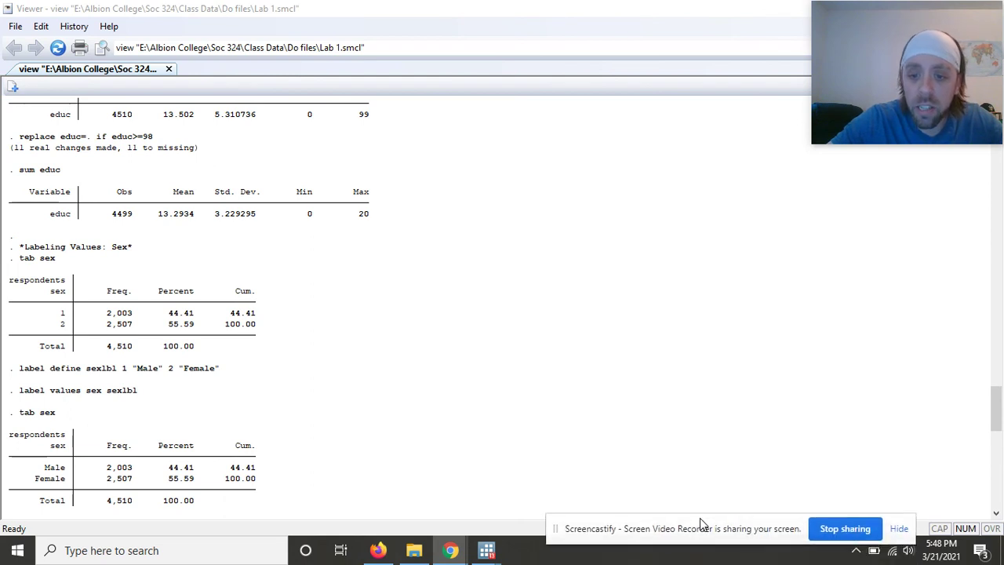